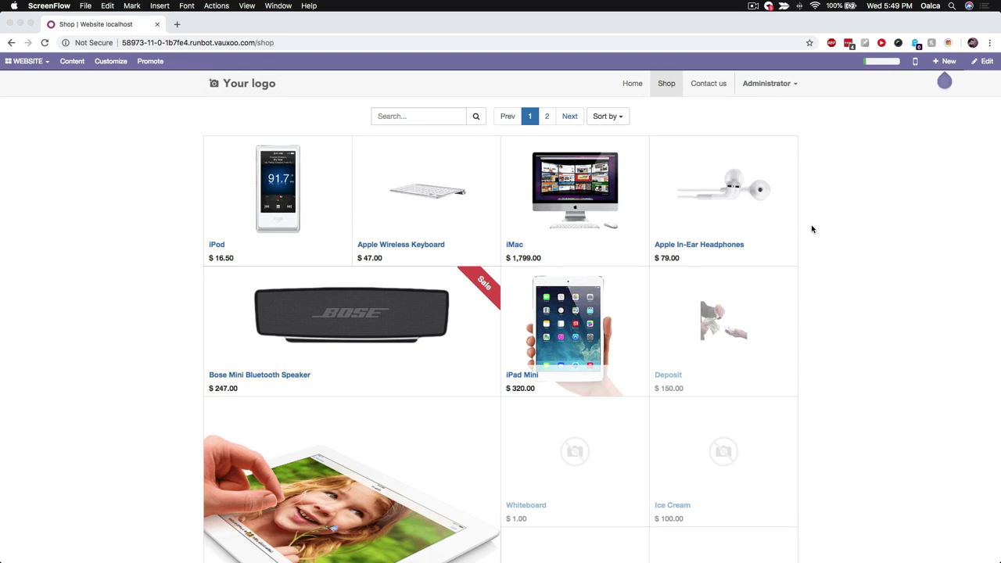
Add the iMac and the iPad Mini to the shopping cart.
{"action": "left_click", "coordinate": [929, 231]}
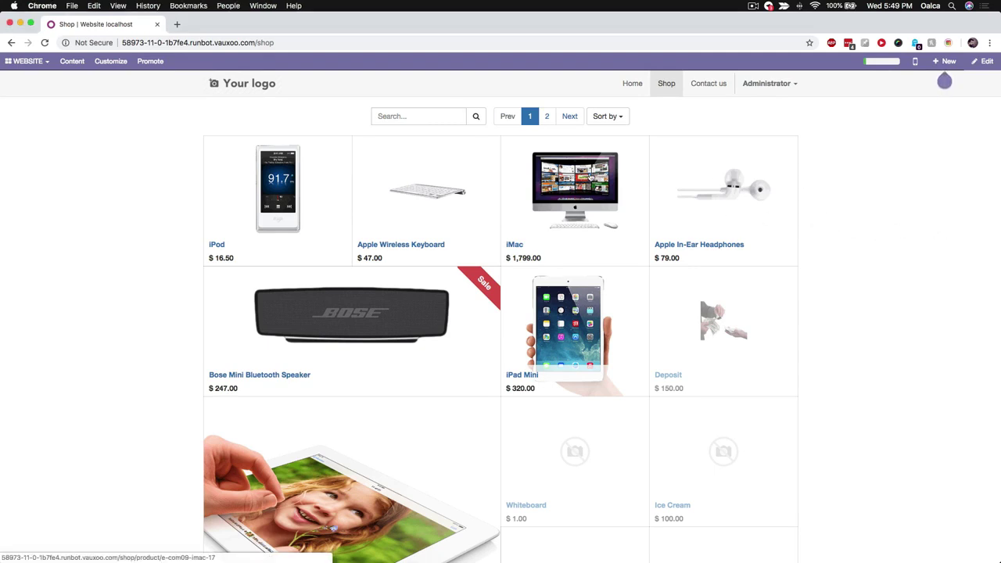
{"action": "left_click", "coordinate": [578, 194]}
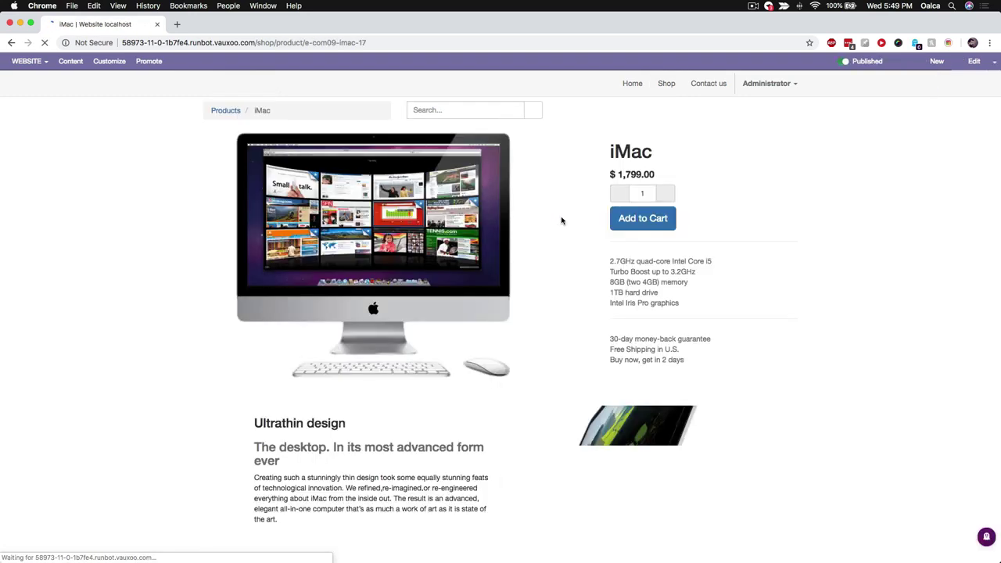
{"action": "left_click", "coordinate": [655, 220]}
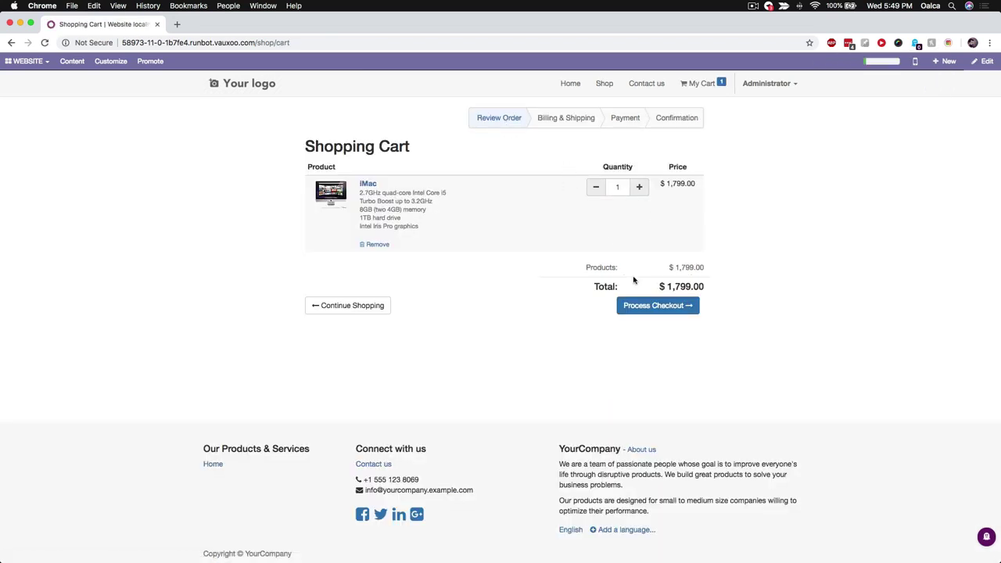
{"action": "left_click", "coordinate": [351, 305]}
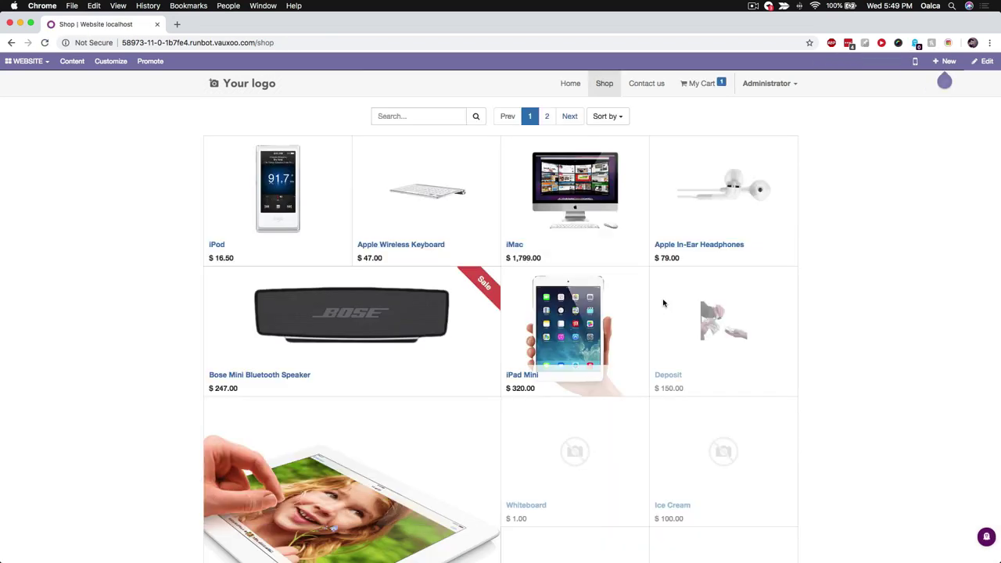
{"action": "left_click", "coordinate": [580, 325]}
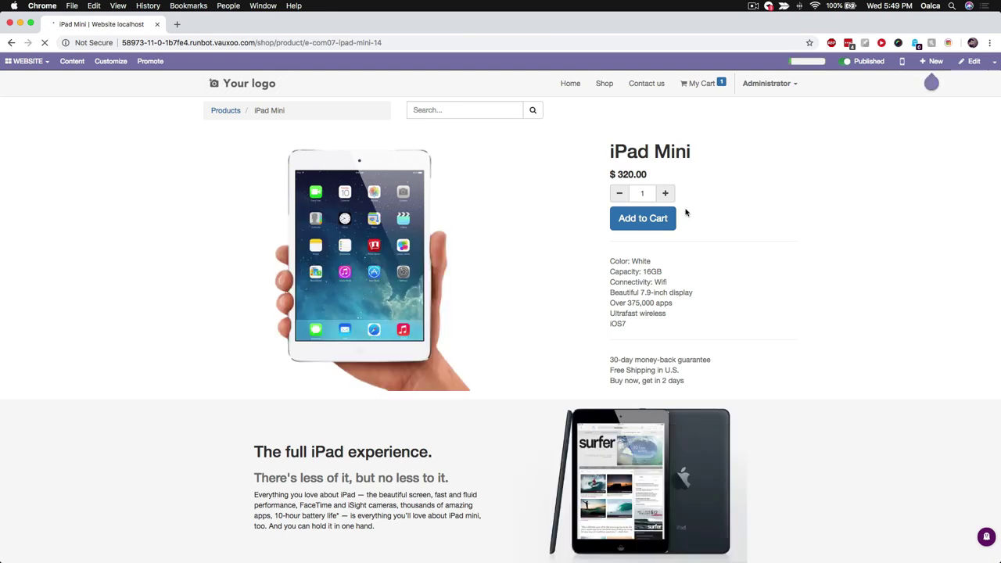
{"action": "left_click", "coordinate": [648, 219]}
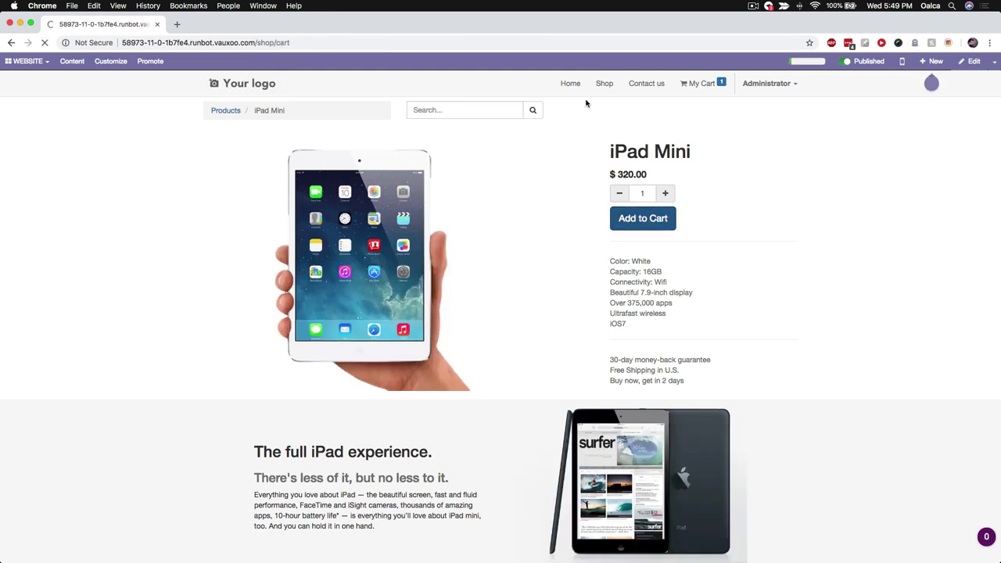
Add the Bose Mini Bluetooth Speaker and the 16 GB iPod to the cart.
{"action": "left_click", "coordinate": [603, 83]}
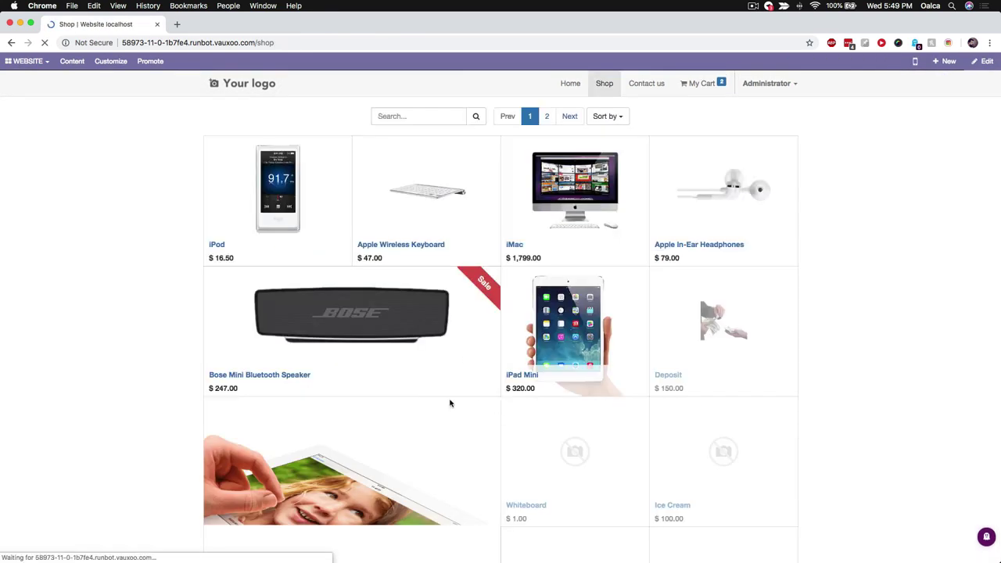
{"action": "left_click", "coordinate": [342, 315]}
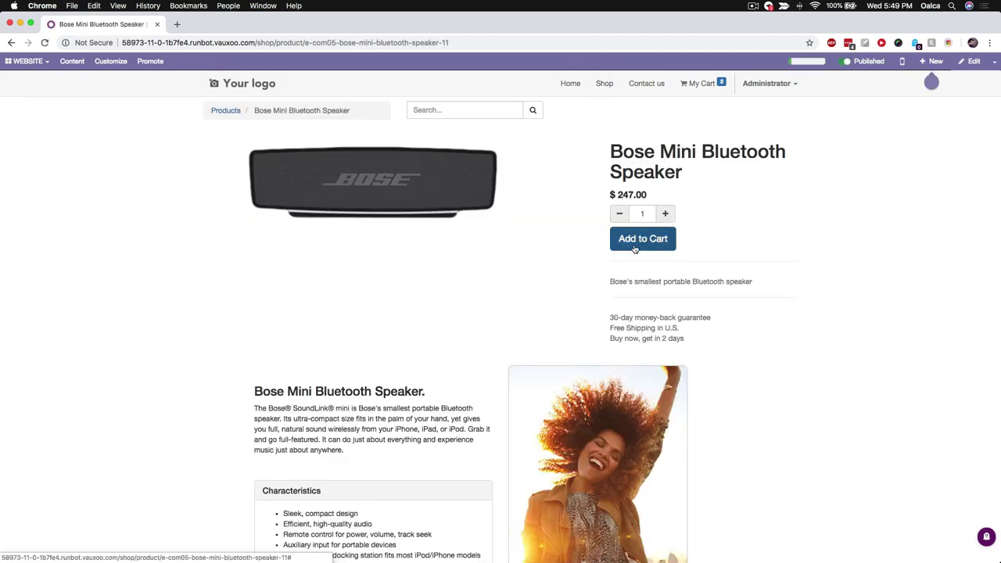
{"action": "left_click", "coordinate": [634, 247]}
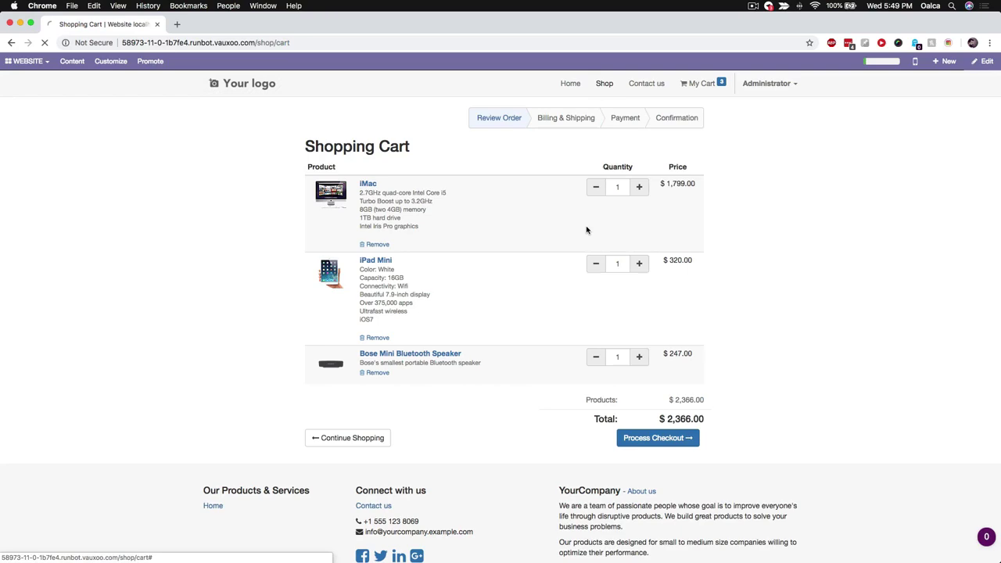
{"action": "scroll", "coordinate": [477, 348], "scroll_direction": "down", "scroll_amount": 2}
{"action": "scroll", "coordinate": [467, 364], "scroll_direction": "up", "scroll_amount": 2}
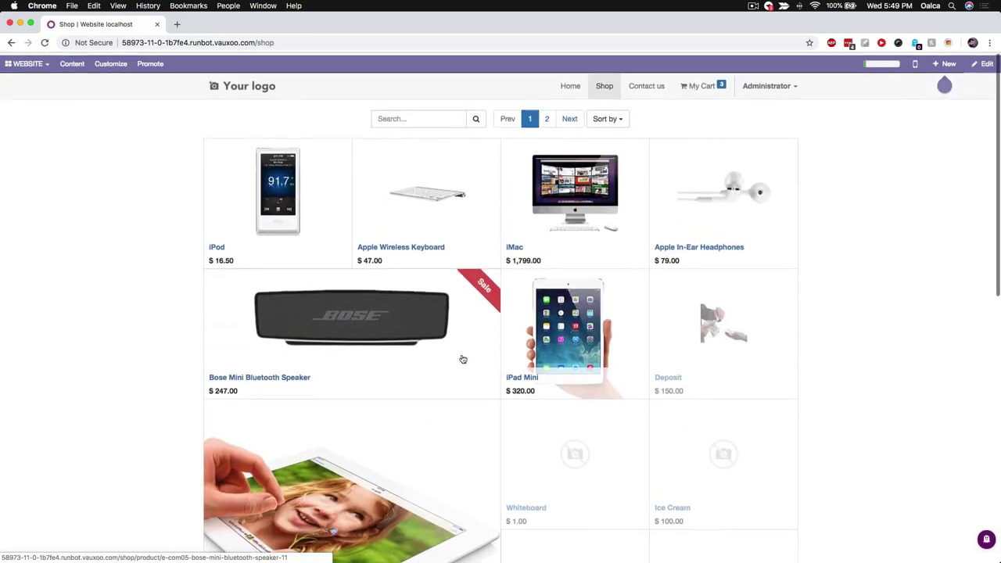
{"action": "left_click", "coordinate": [278, 169]}
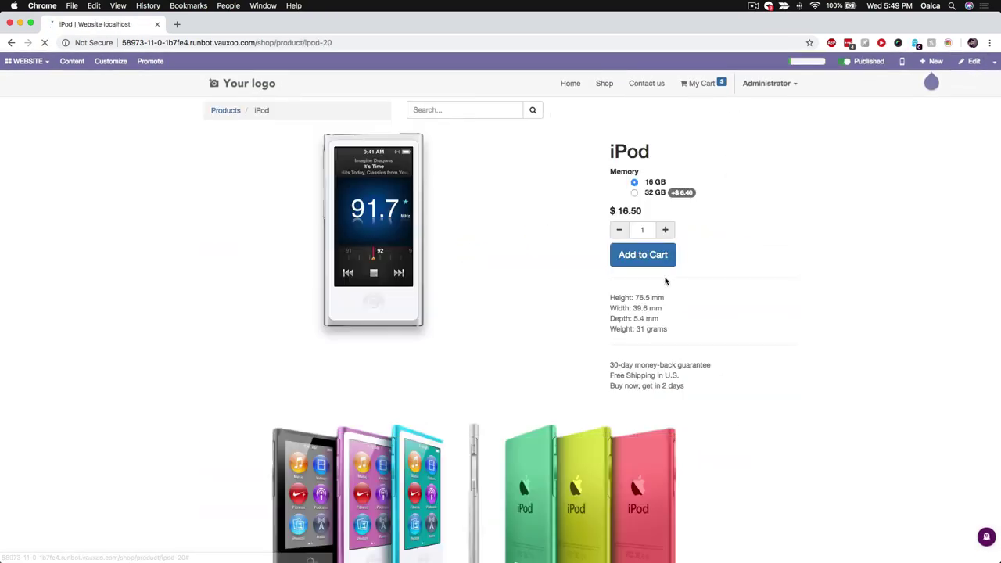
{"action": "left_click", "coordinate": [628, 255]}
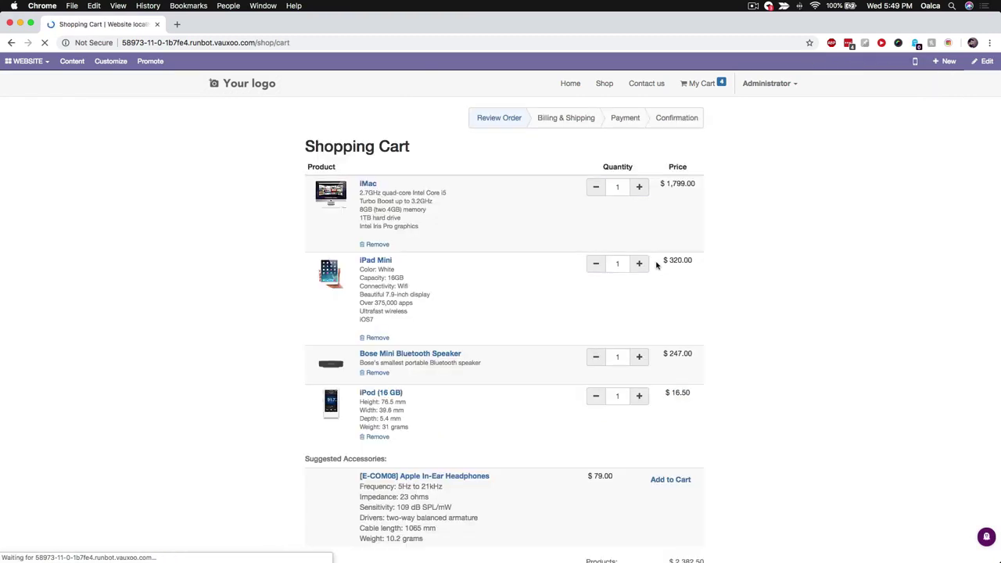
Scroll through the cart and Express Checkout page to review the four-item order.
{"action": "scroll", "coordinate": [704, 187], "scroll_direction": "down", "scroll_amount": 3}
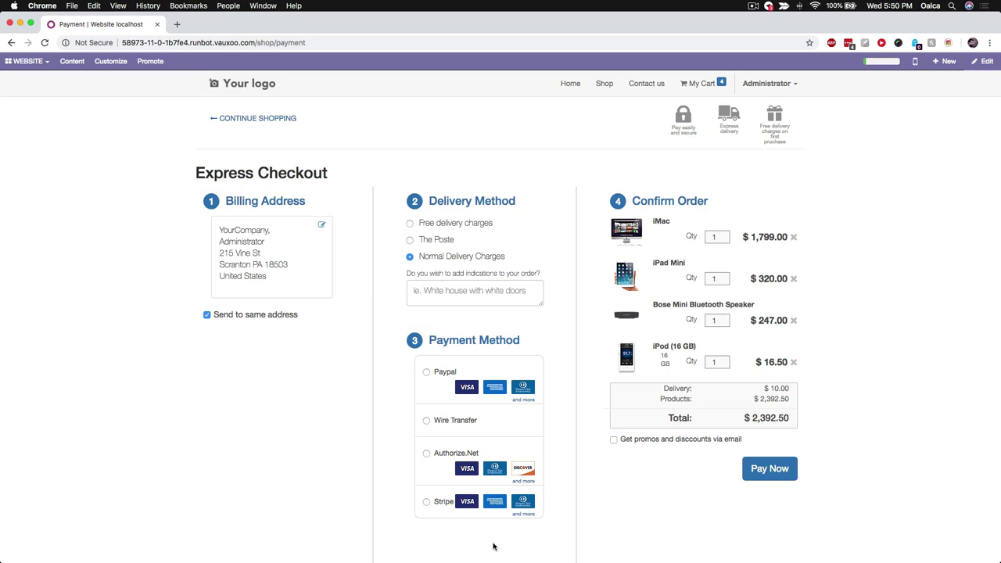
{"action": "scroll", "coordinate": [524, 366], "scroll_direction": "down", "scroll_amount": 1}
{"action": "scroll", "coordinate": [524, 366], "scroll_direction": "down", "scroll_amount": 2}
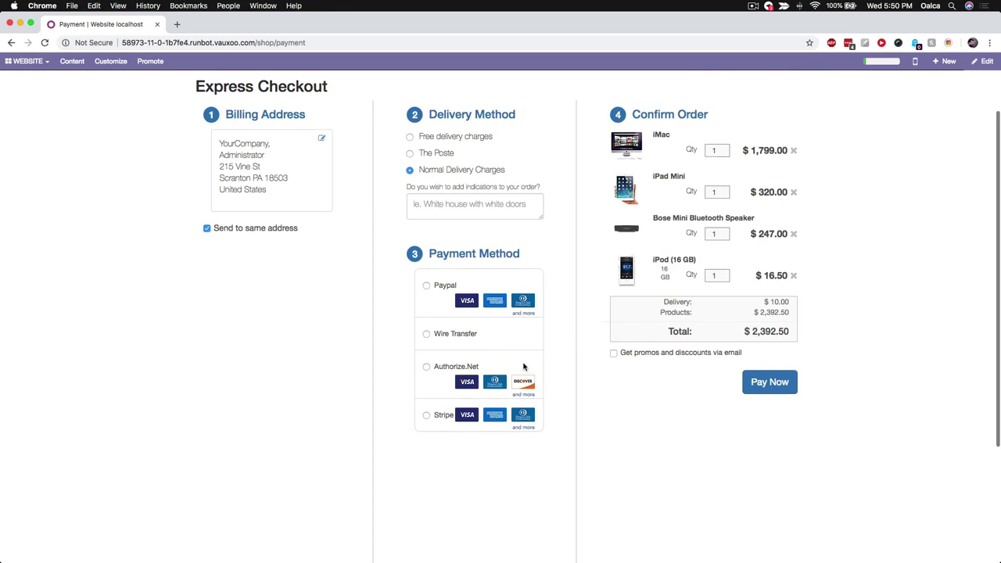
{"action": "scroll", "coordinate": [524, 364], "scroll_direction": "up", "scroll_amount": 1}
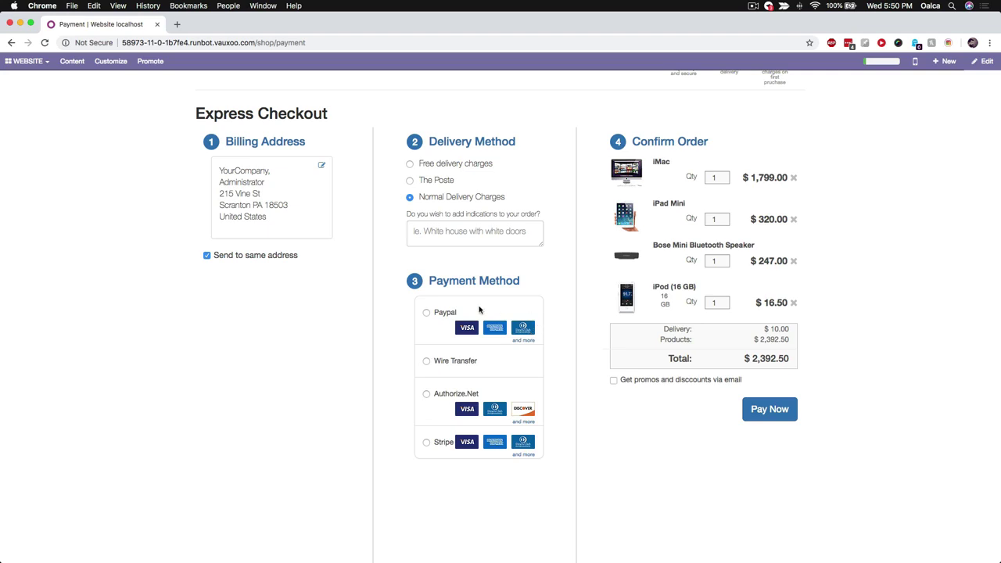
{"action": "scroll", "coordinate": [496, 274], "scroll_direction": "up", "scroll_amount": 2}
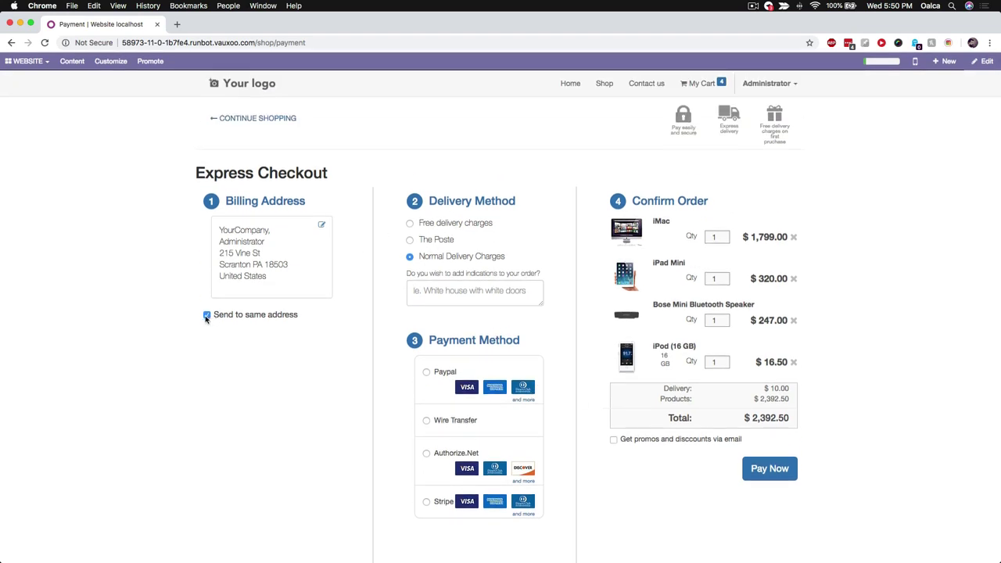
{"action": "left_click", "coordinate": [324, 226]}
{"action": "scroll", "coordinate": [318, 342], "scroll_direction": "down", "scroll_amount": 2}
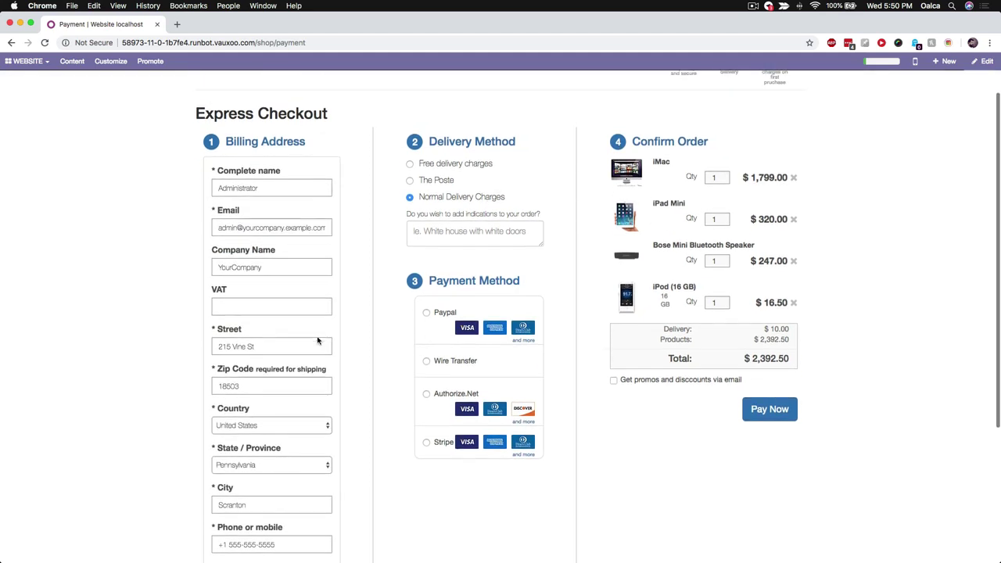
{"action": "triple_click", "coordinate": [234, 233]}
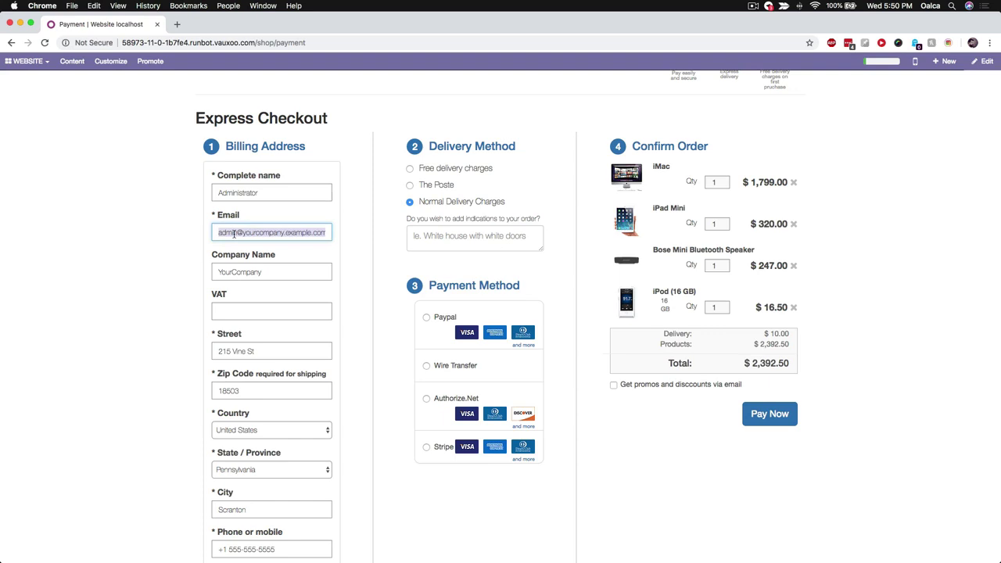
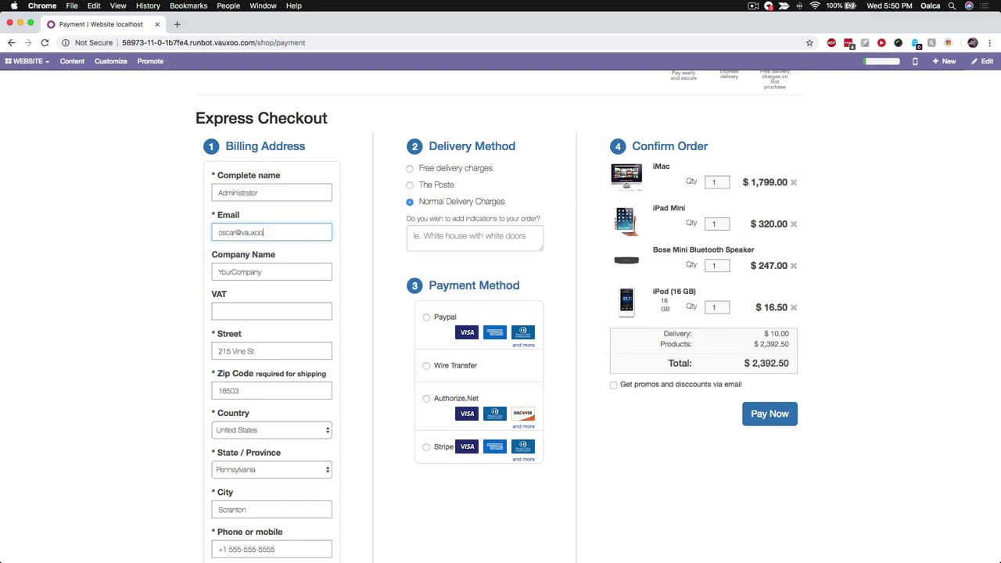
{"action": "key", "text": "Tab"}
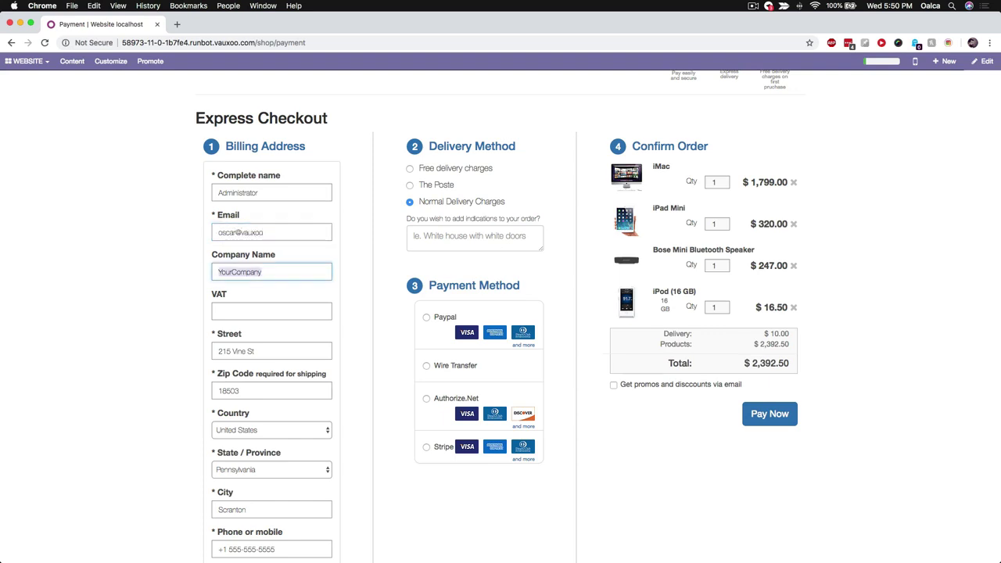
{"action": "scroll", "coordinate": [501, 313], "scroll_direction": "down", "scroll_amount": 3}
{"action": "scroll", "coordinate": [500, 312], "scroll_direction": "down", "scroll_amount": 3}
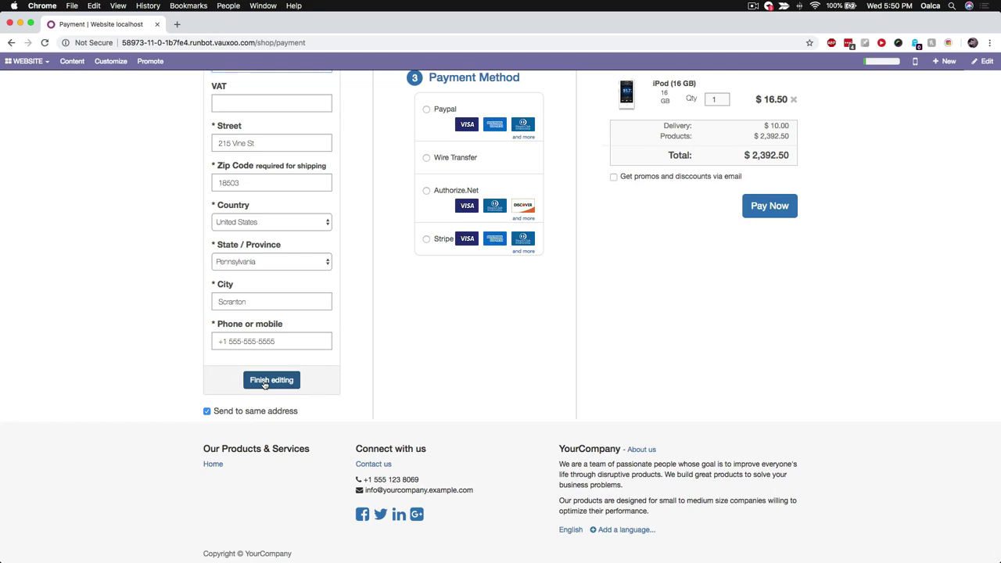
{"action": "left_click", "coordinate": [264, 380]}
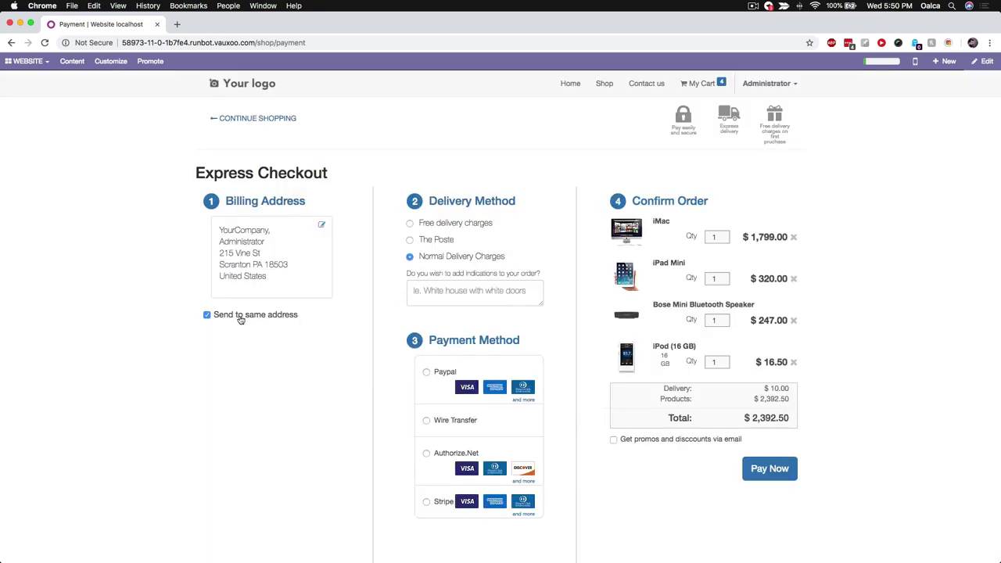
Start a separate shipping address named 'Kooe' with Mexico as the country.
{"action": "left_click", "coordinate": [240, 315]}
{"action": "left_click", "coordinate": [275, 358]}
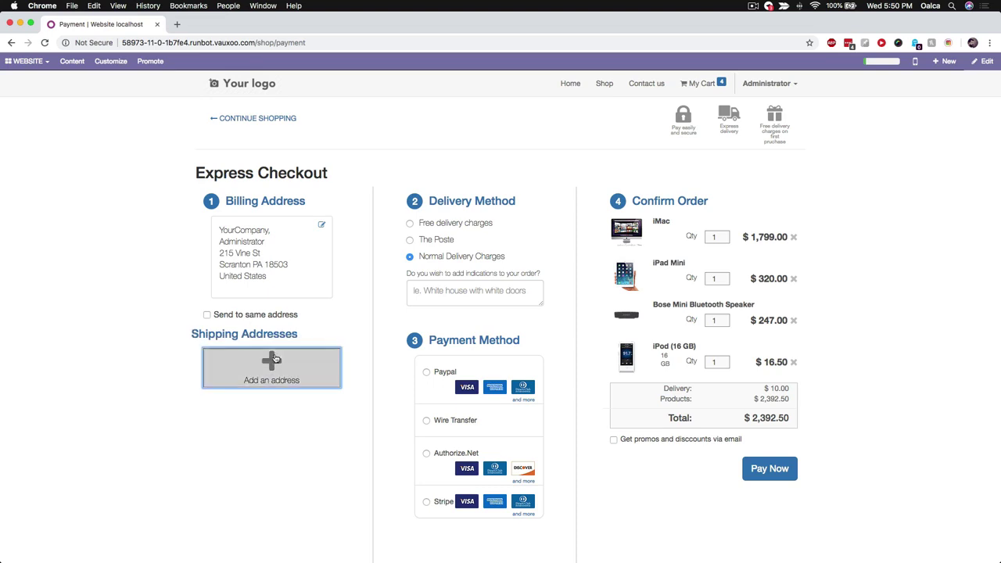
{"action": "left_click", "coordinate": [279, 380]}
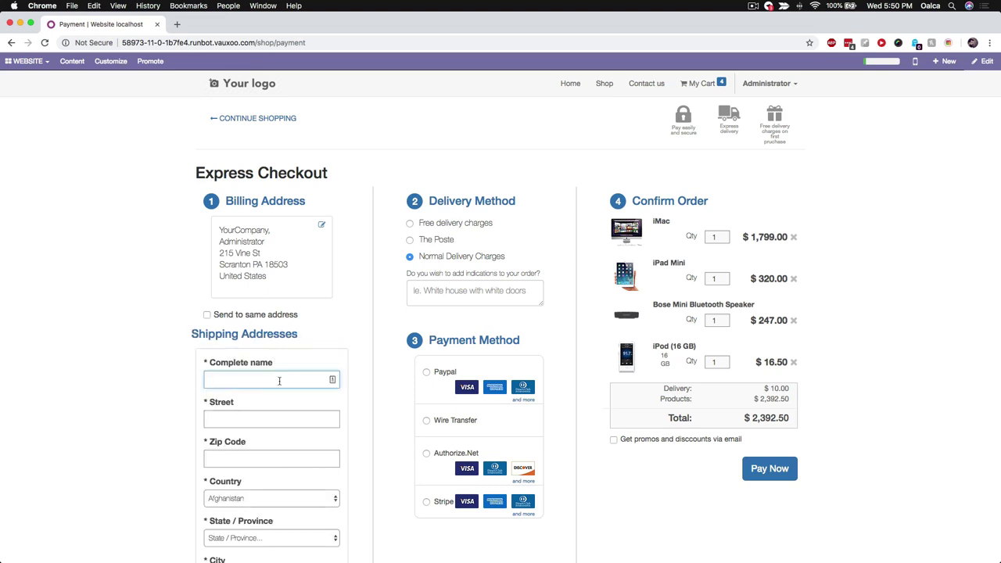
{"action": "type", "text": "Ko"}
{"action": "type", "text": "oe"}
{"action": "key", "text": "Tab"}
{"action": "type", "text": "The cool street"}
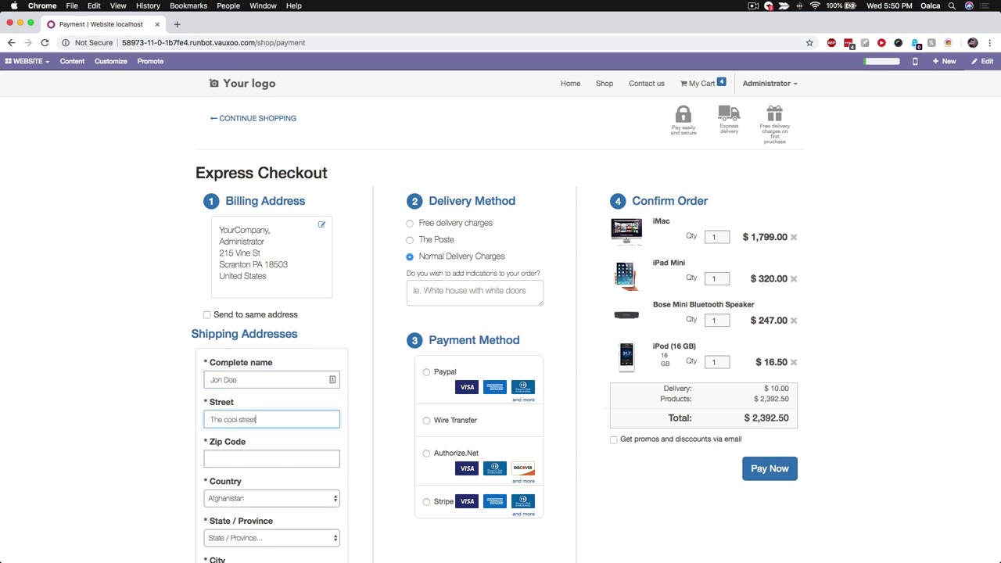
{"action": "key", "text": "Tab"}
{"action": "type", "text": "28983"}
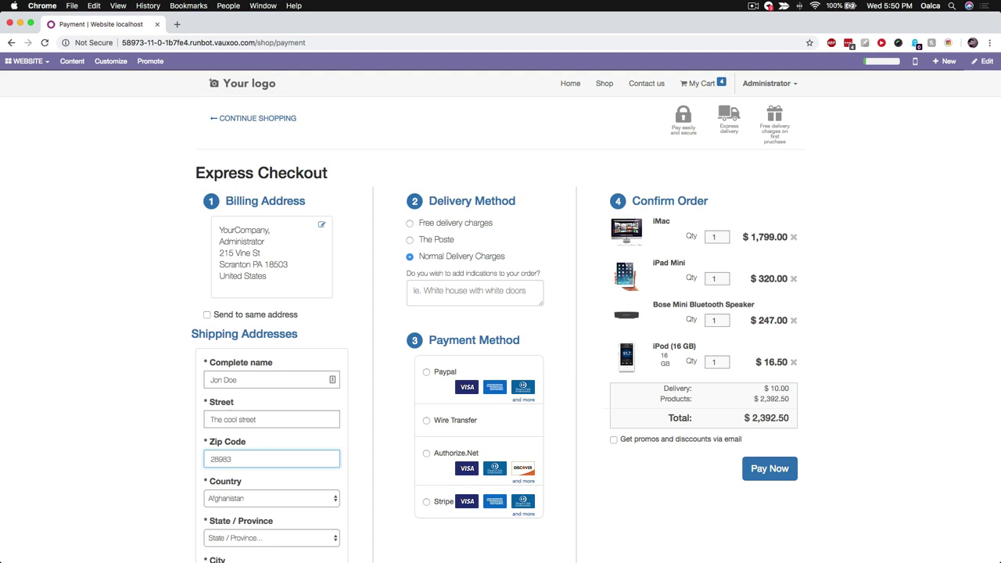
{"action": "key", "text": "Tab"}
{"action": "type", "text": "m"}
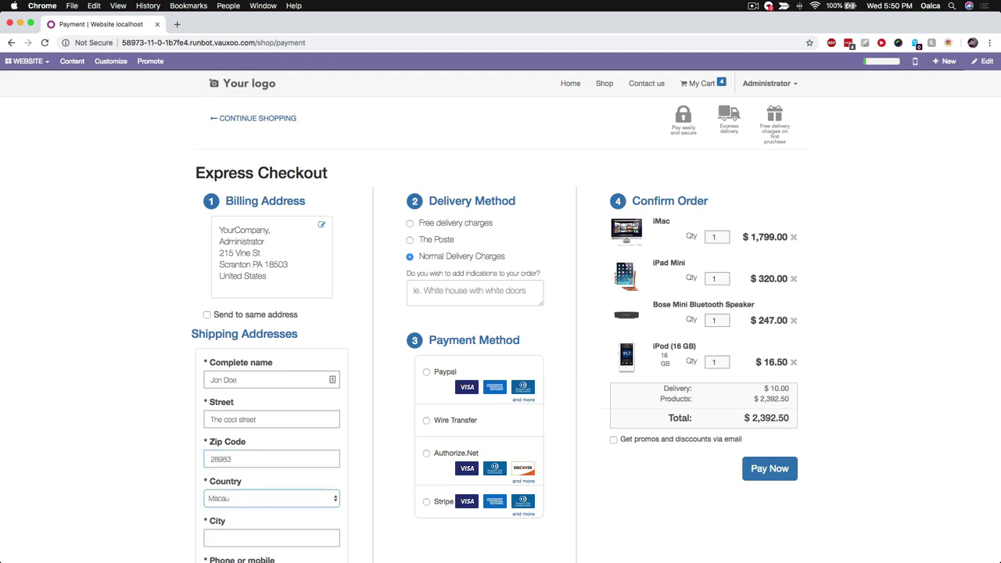
{"action": "type", "text": "exico"}
{"action": "scroll", "coordinate": [279, 383], "scroll_direction": "down", "scroll_amount": 3}
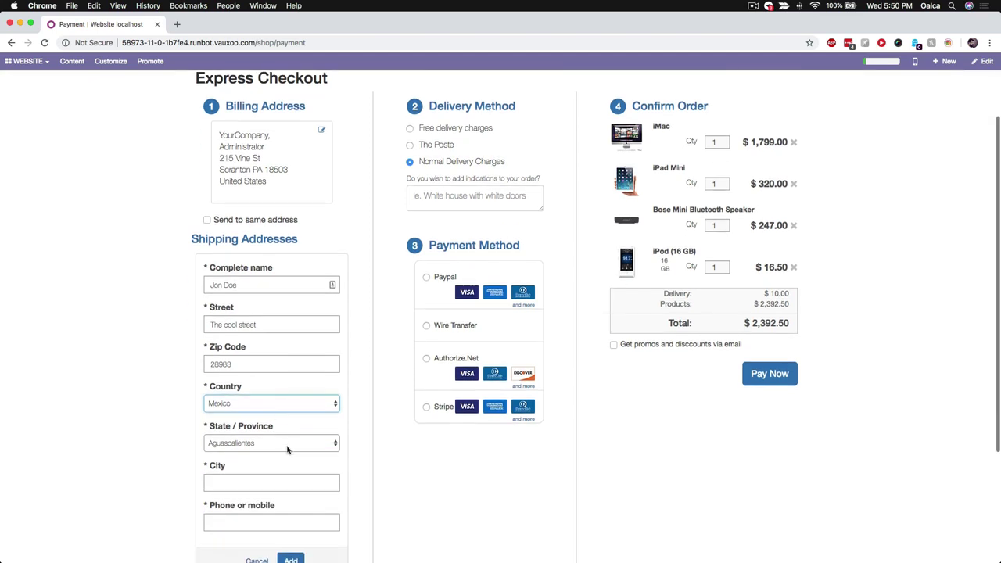
{"action": "left_click", "coordinate": [286, 444]}
{"action": "left_click", "coordinate": [283, 472]}
{"action": "scroll", "coordinate": [279, 469], "scroll_direction": "down", "scroll_amount": 2}
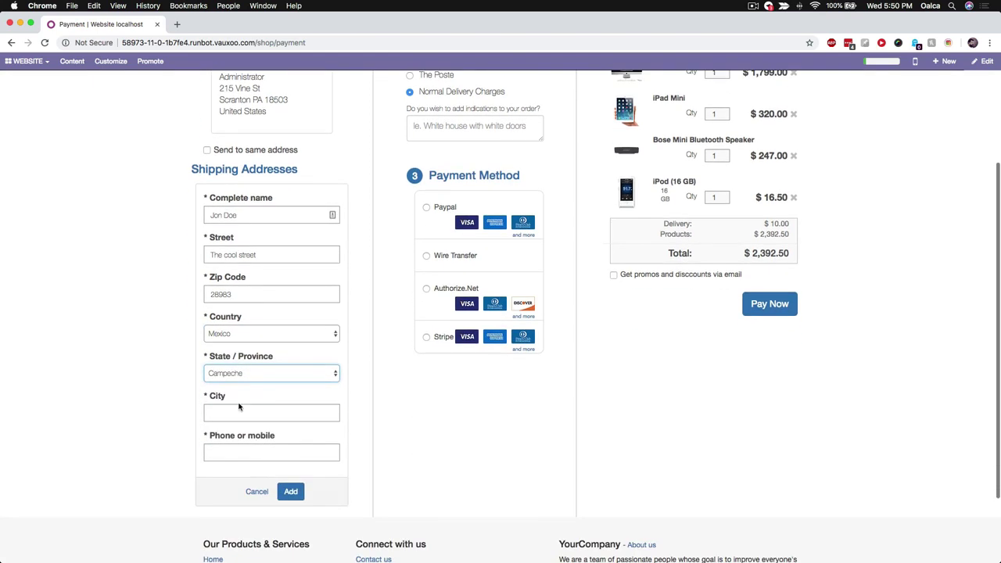
{"action": "left_click", "coordinate": [240, 412]}
{"action": "type", "text": "Colima"}
{"action": "key", "text": "Tab"}
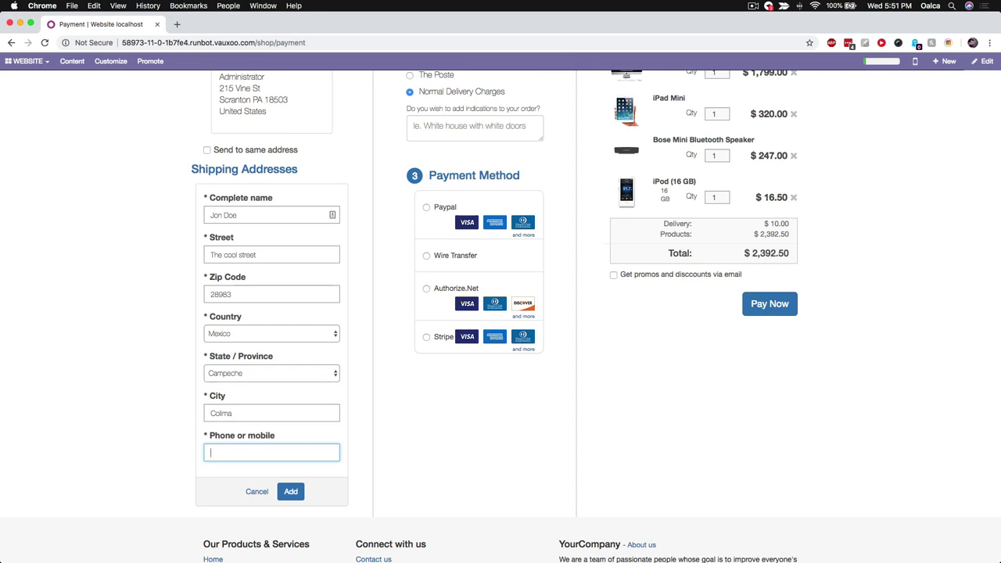
{"action": "left_click", "coordinate": [292, 494]}
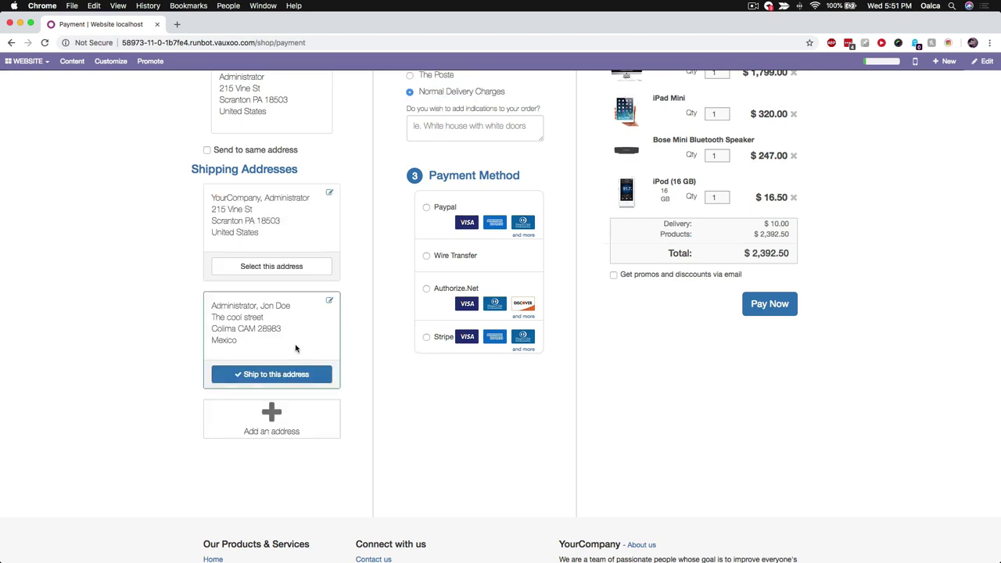
{"action": "scroll", "coordinate": [298, 350], "scroll_direction": "up", "scroll_amount": 3}
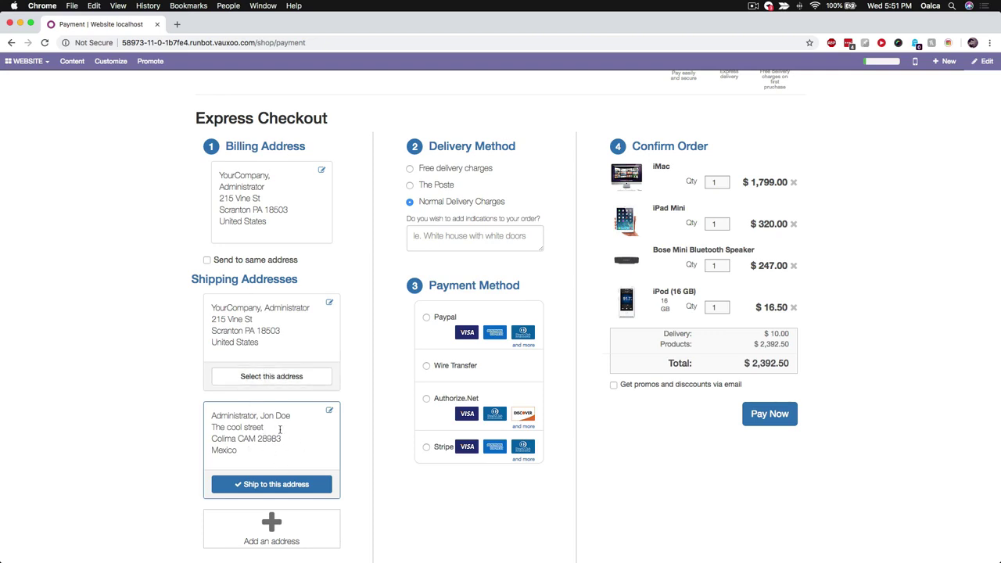
{"action": "left_click_drag", "start_coordinate": [257, 416], "coordinate": [291, 417]}
{"action": "left_click", "coordinate": [293, 344]}
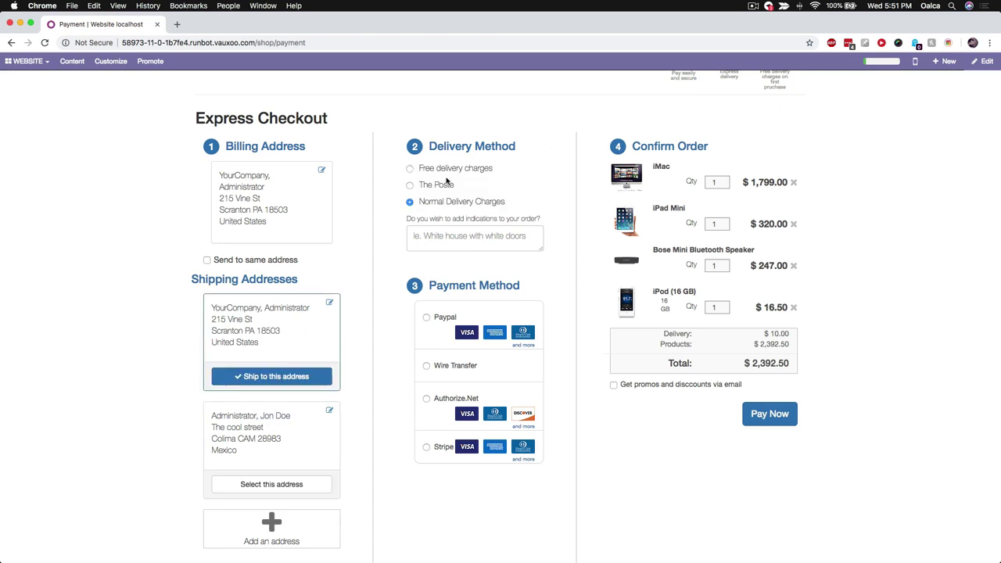
{"action": "left_click", "coordinate": [310, 430]}
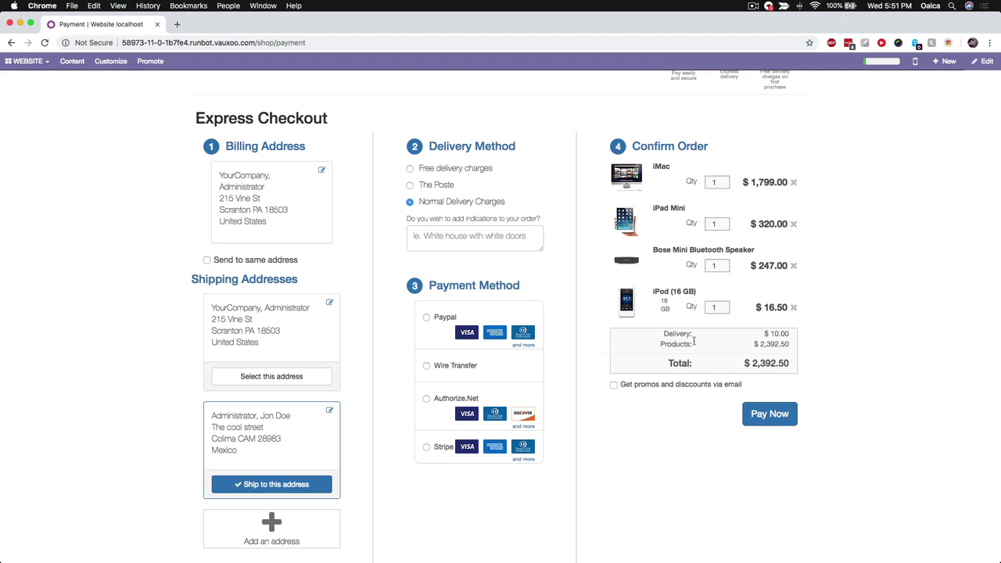
{"action": "left_click", "coordinate": [451, 170]}
{"action": "left_click", "coordinate": [443, 187]}
{"action": "left_click", "coordinate": [455, 205]}
{"action": "scroll", "coordinate": [514, 266], "scroll_direction": "down", "scroll_amount": 1}
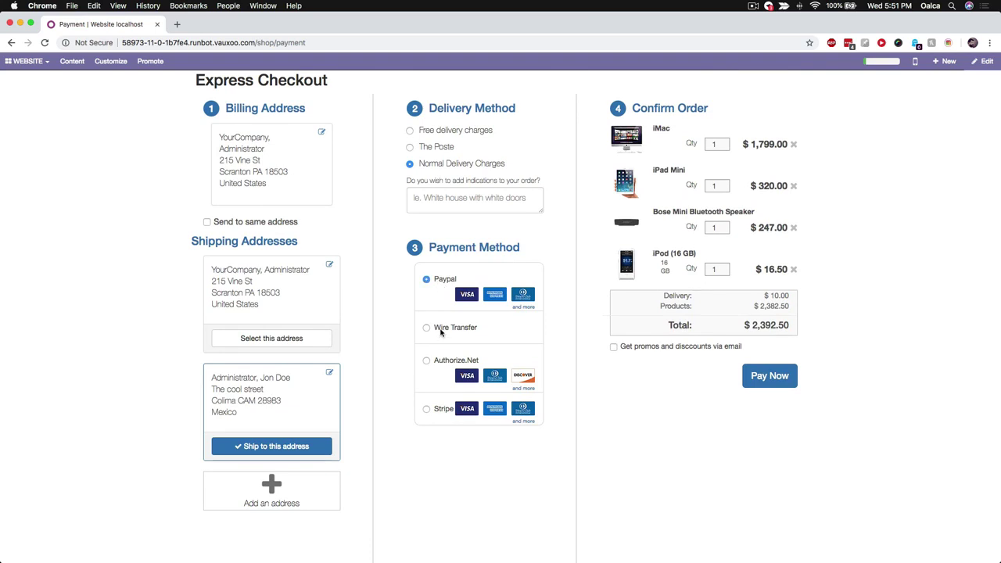
Try the payment options and settle on Wire Transfer.
{"action": "left_click", "coordinate": [439, 330]}
{"action": "left_click", "coordinate": [435, 364]}
{"action": "left_click", "coordinate": [435, 411]}
{"action": "left_click", "coordinate": [440, 282]}
{"action": "left_click", "coordinate": [444, 328]}
Increase an item quantity to two and submit the order with Pay Now.
{"action": "scroll", "coordinate": [726, 317], "scroll_direction": "up", "scroll_amount": 2}
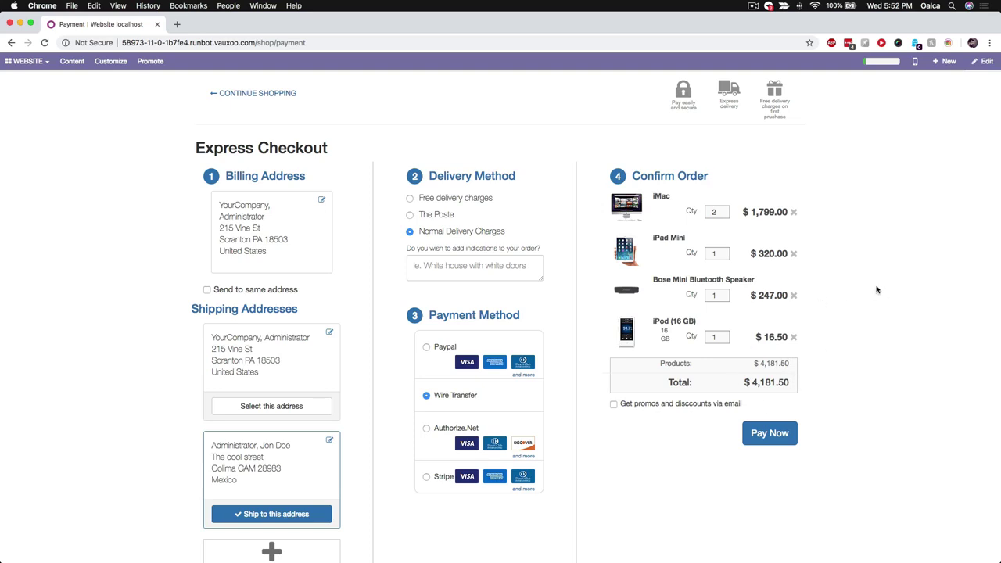
{"action": "left_click", "coordinate": [725, 251]}
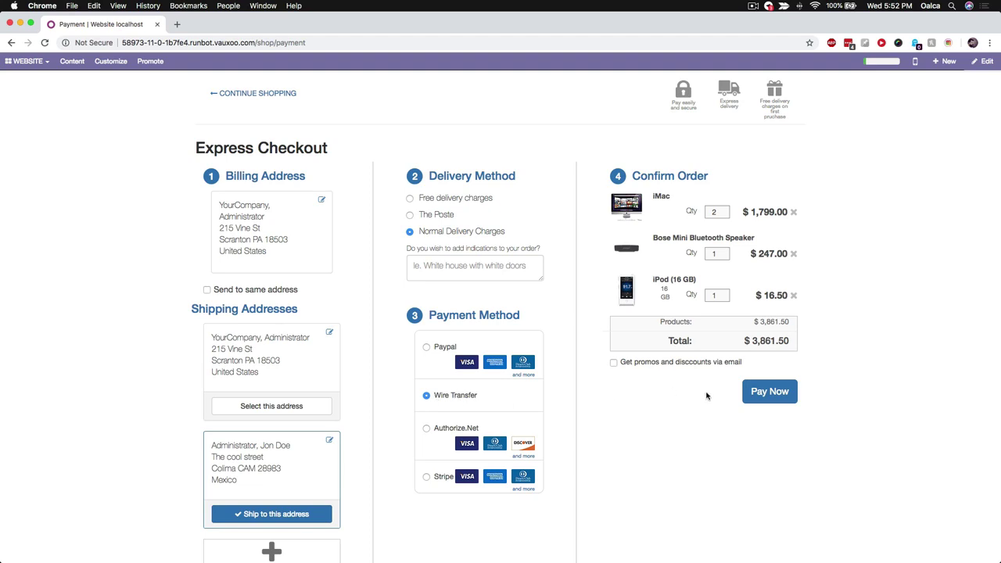
{"action": "left_click", "coordinate": [763, 395]}
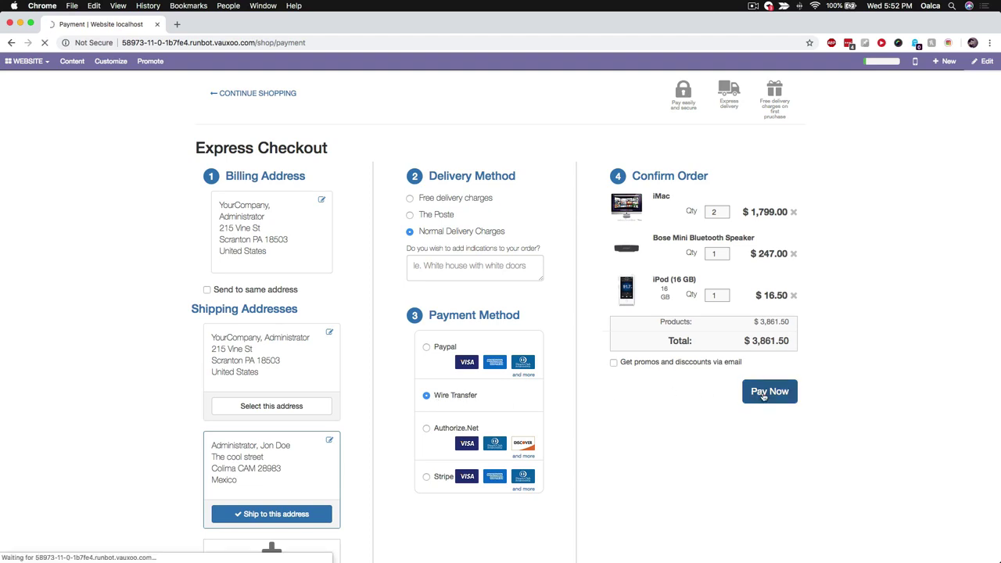